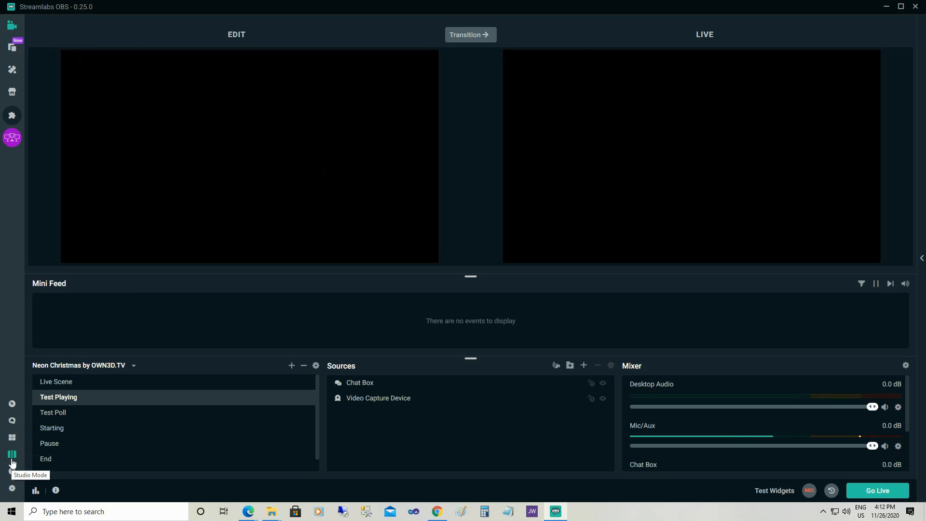
Switch Studio Mode off and back on
left_click(12, 463)
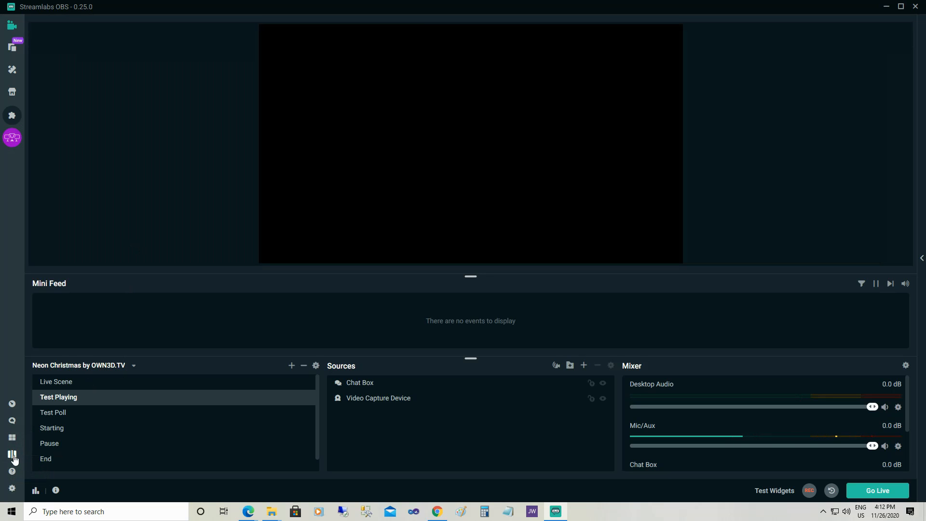
left_click(14, 459)
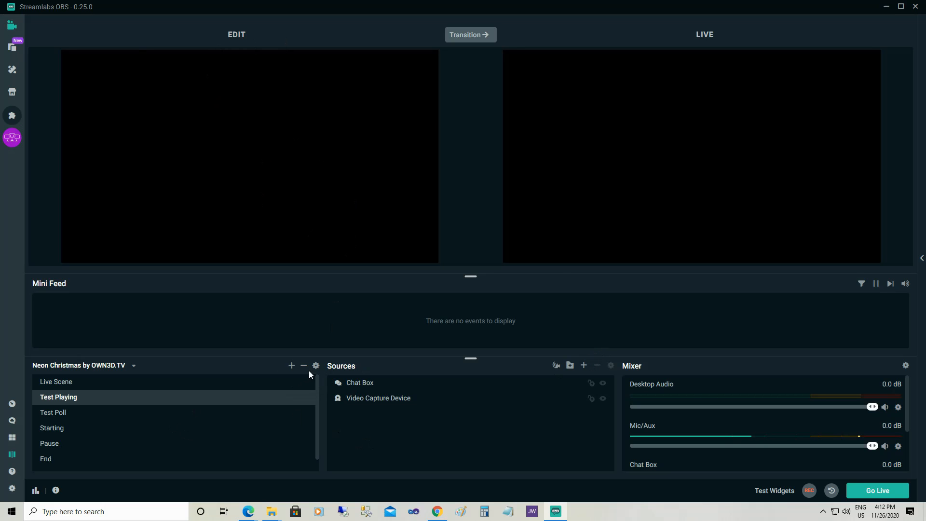
Add a new scene named Test Scene
left_click(291, 366)
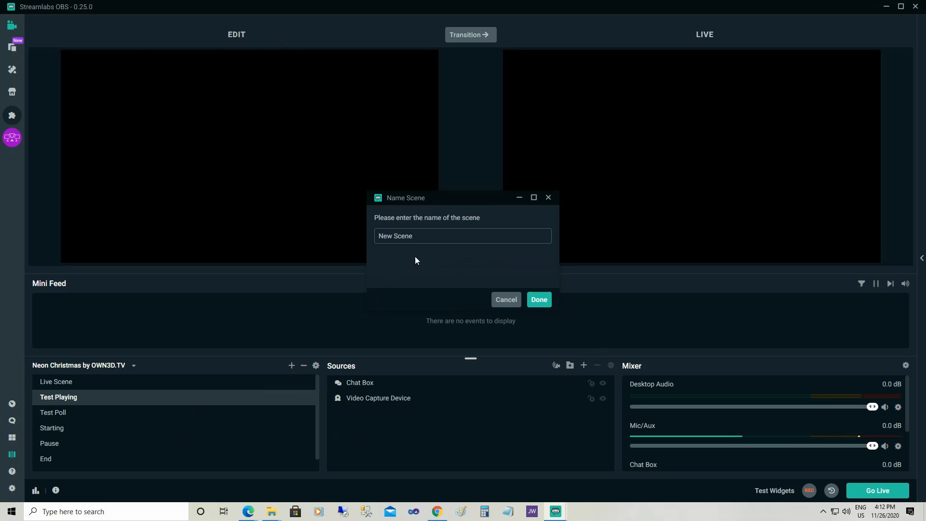
type("Test Scene")
left_click(535, 298)
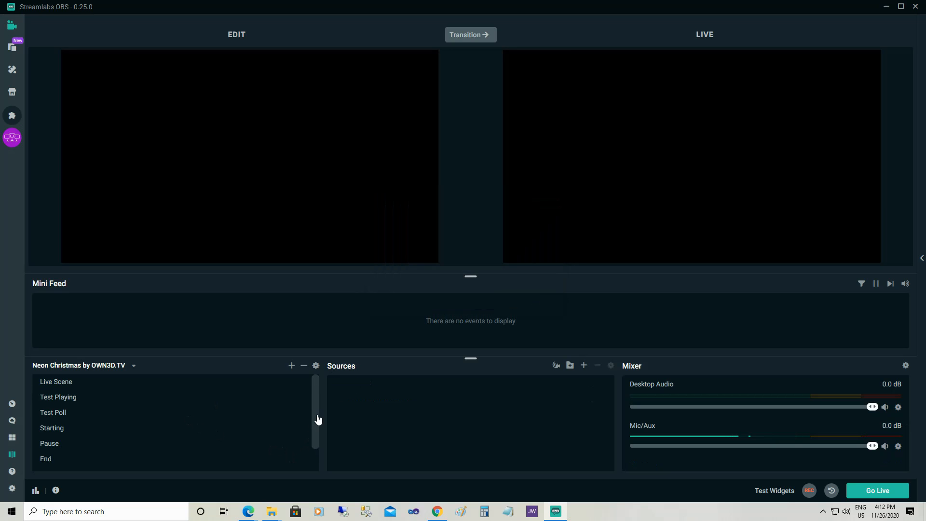
Add the existing Chat Box source to Test Scene
left_click_drag(314, 422, 318, 478)
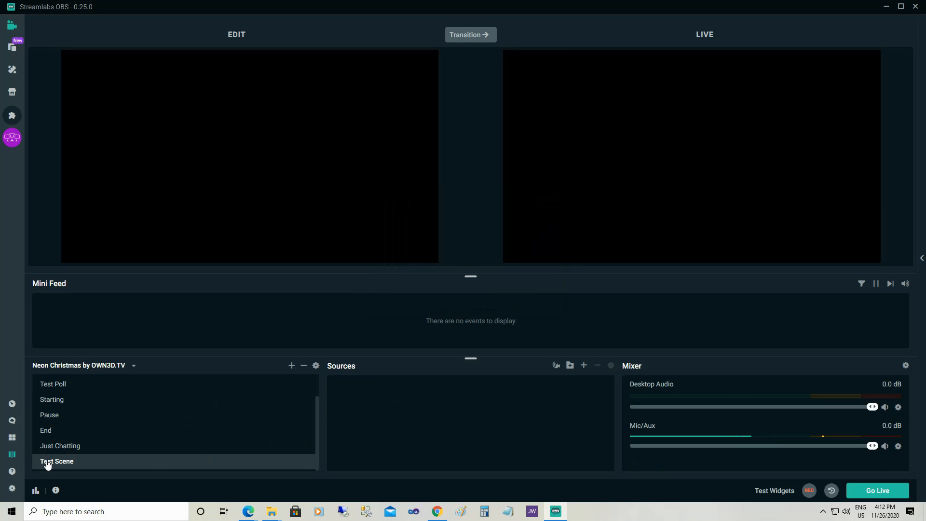
left_click(585, 366)
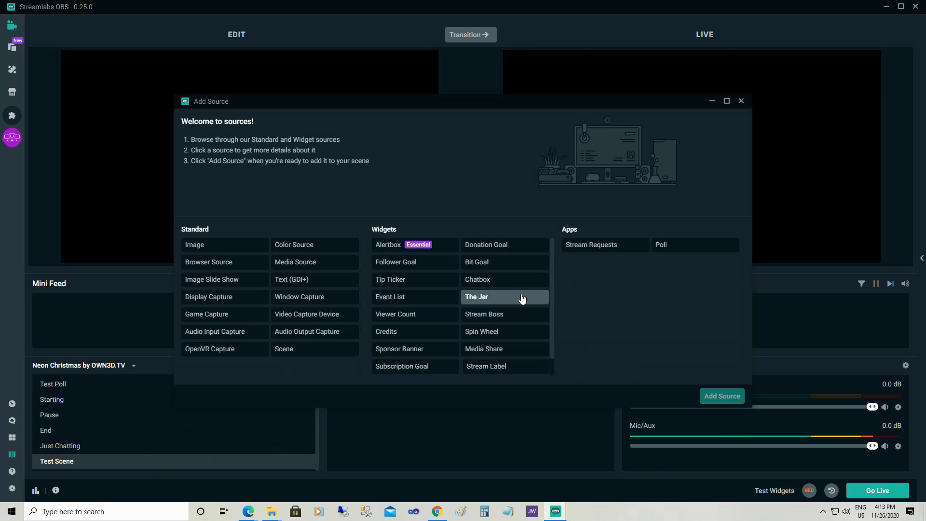
left_click(500, 287)
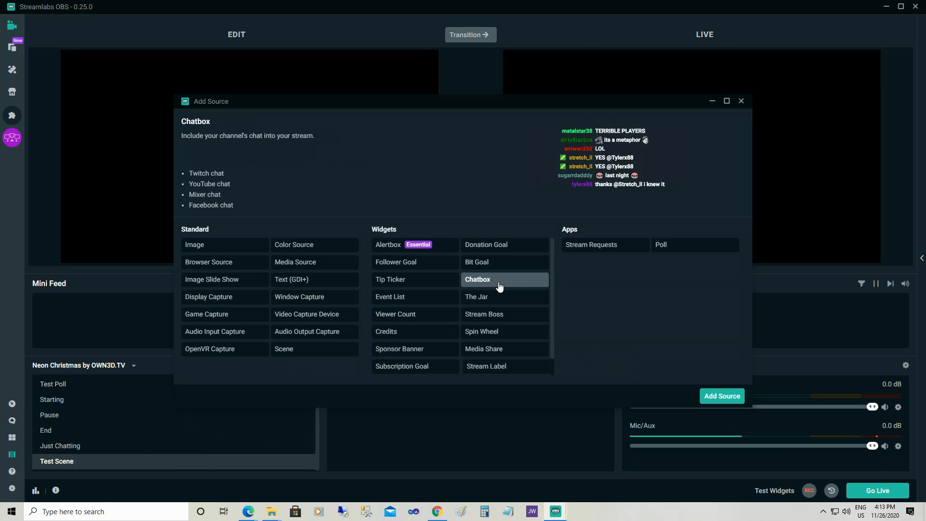
left_click(727, 397)
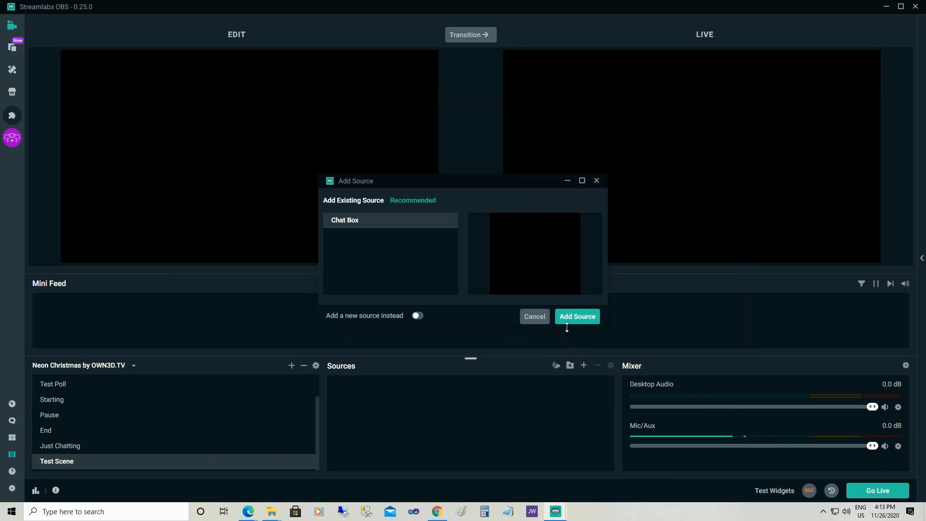
left_click(572, 319)
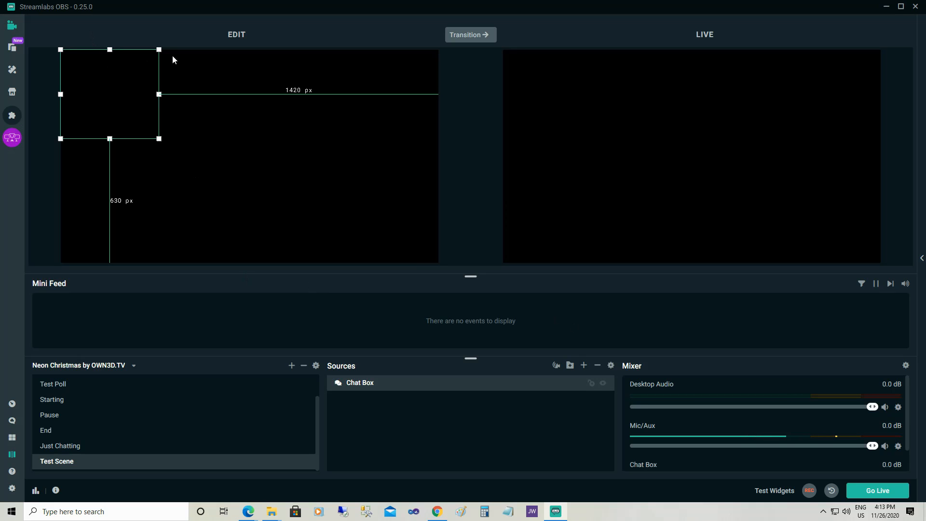
Move the chat box slightly and enlarge it to fill most of the left side of the edit canvas
mouse_move(115, 75)
left_mouse_down()
mouse_move(125, 112)
mouse_move(203, 100)
mouse_move(217, 115)
mouse_move(133, 121)
mouse_move(121, 86)
left_mouse_up()
left_click_drag(167, 150, 283, 220)
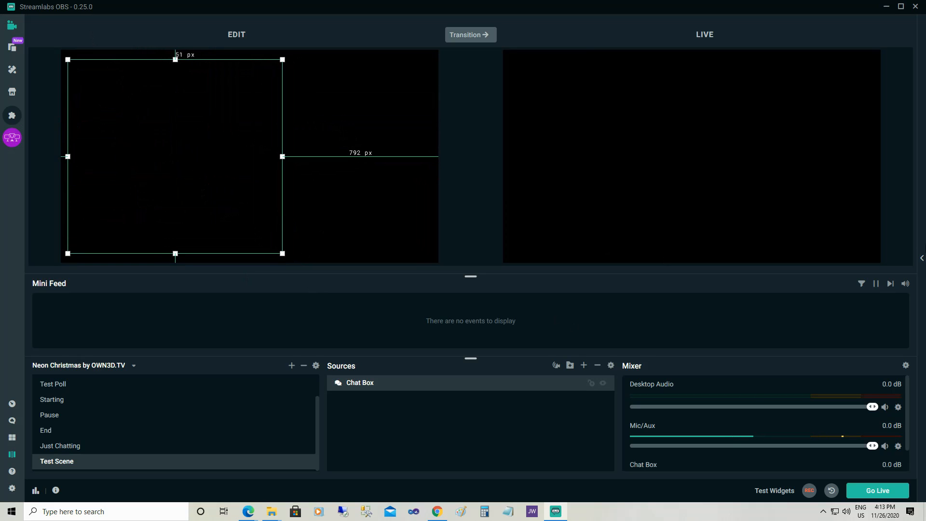
Open the stream chat panel and send the chat message "does this work"
left_click(921, 259)
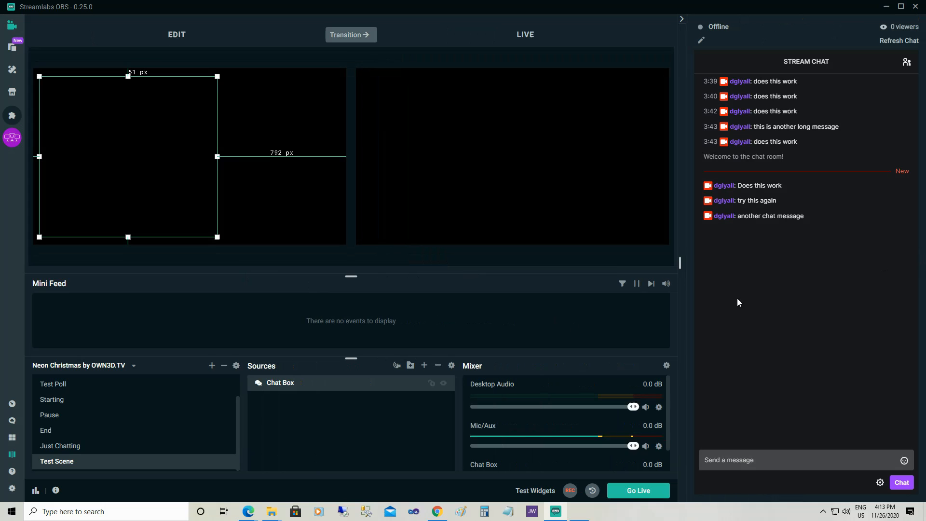
left_click(757, 464)
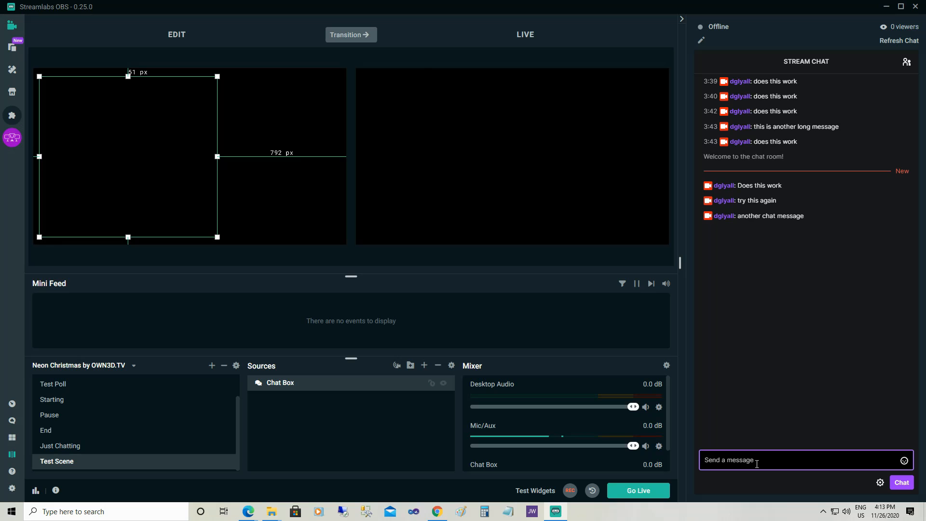
type("deos this")
key("BackSpace")
key("BackSpace")
key("BackSpace")
key("BackSpace")
type("oes this")
key("Return")
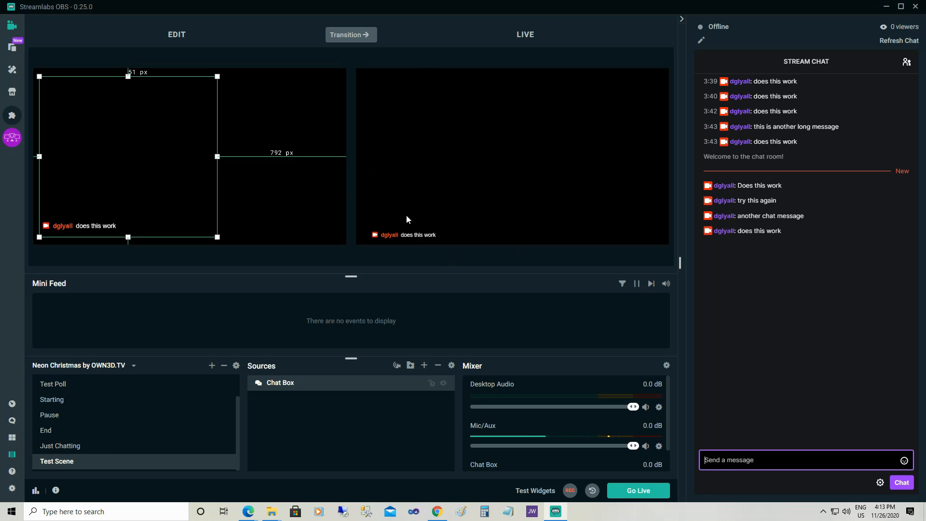
Add the existing Video Capture Device source to Test Scene
left_click(424, 369)
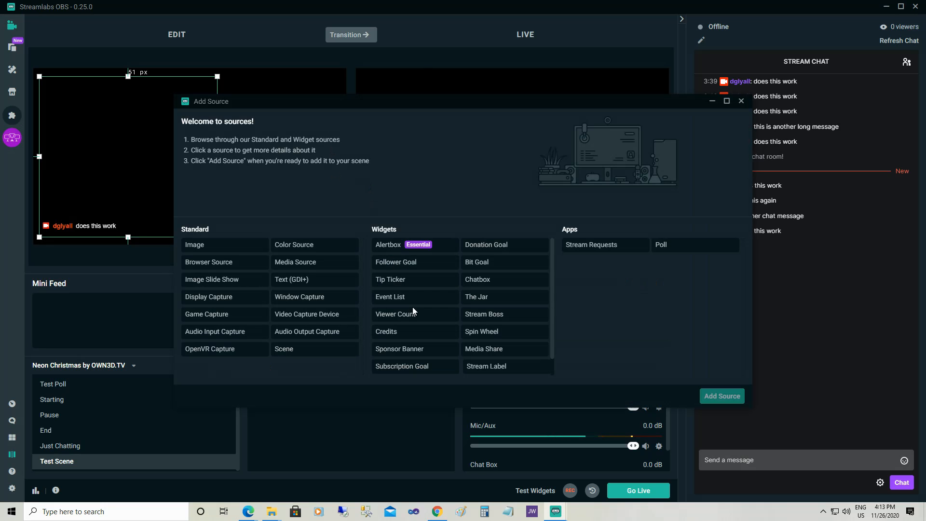
left_click(329, 320)
left_click(723, 396)
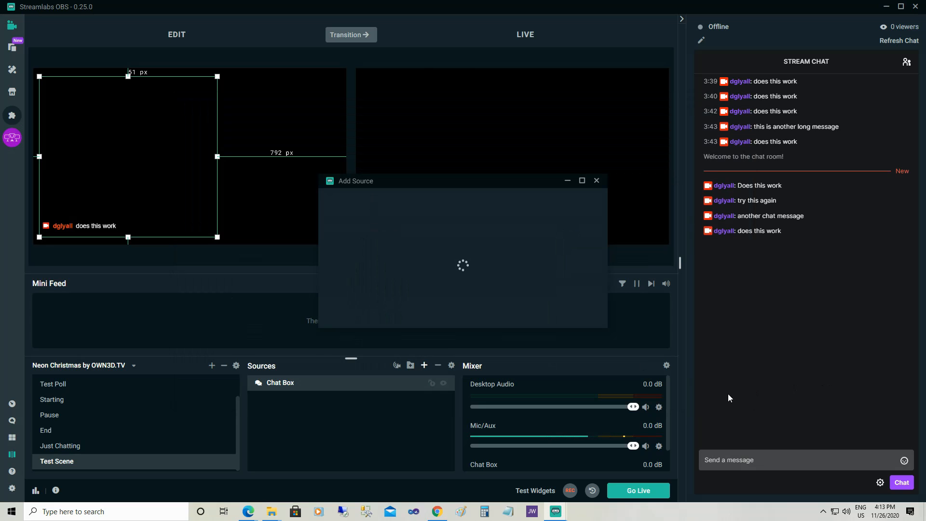
left_click(588, 317)
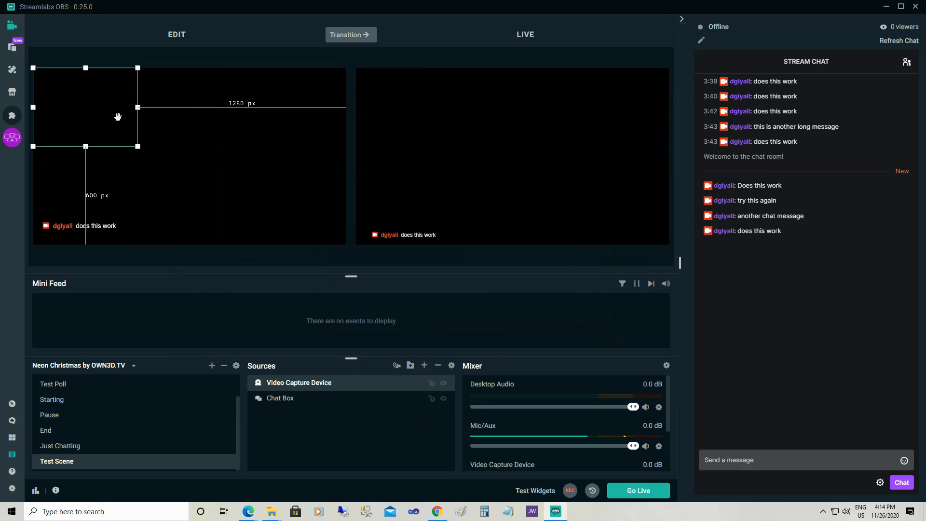
Move the video capture source and enlarge it to fill the canvas's right portion, about 562 px from the left edge
left_click_drag(117, 116, 198, 126)
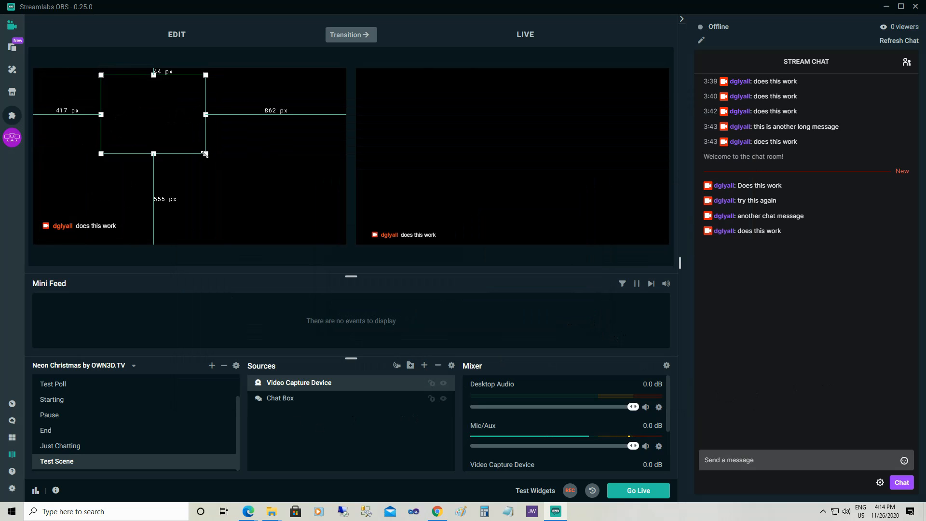
left_click_drag(205, 153, 315, 236)
left_click_drag(219, 153, 245, 153)
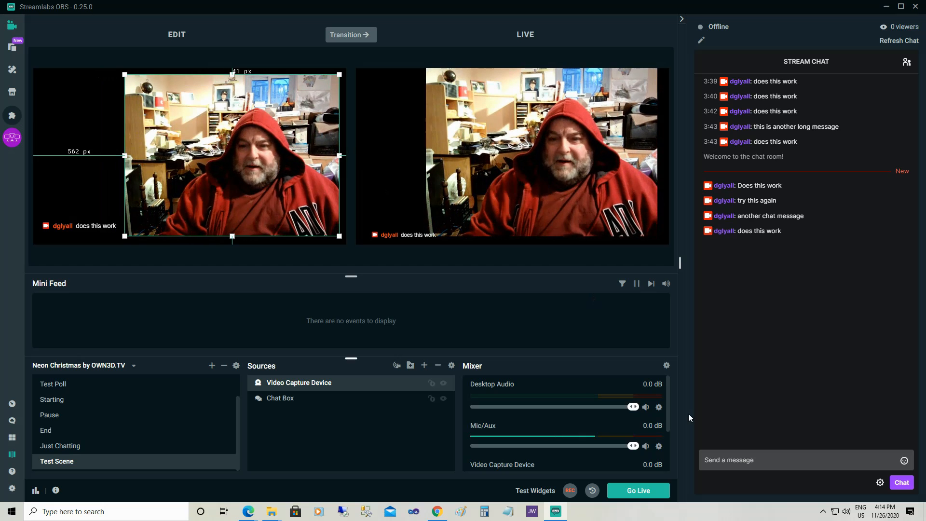
Send the chat message "does this work as well" and transition the edit scene to live
left_click(722, 460)
type("does this work")
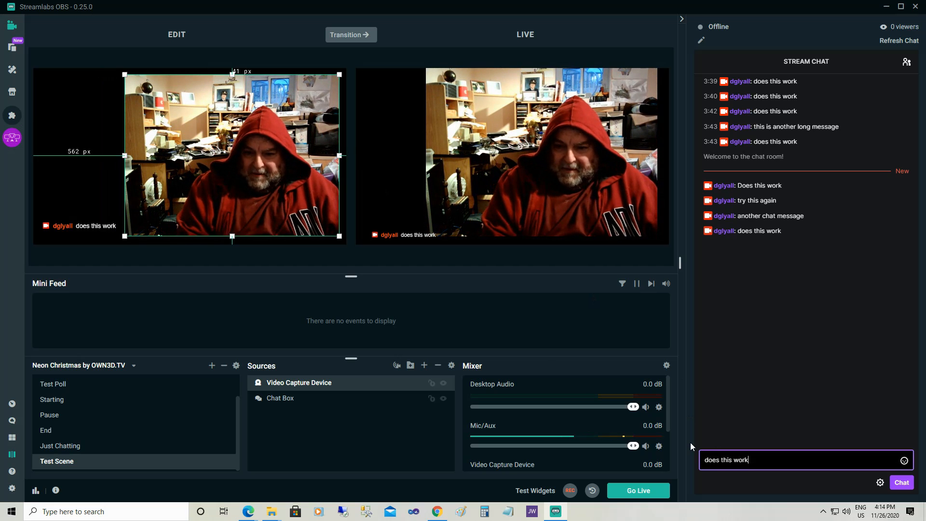
type(" as well")
key("Return")
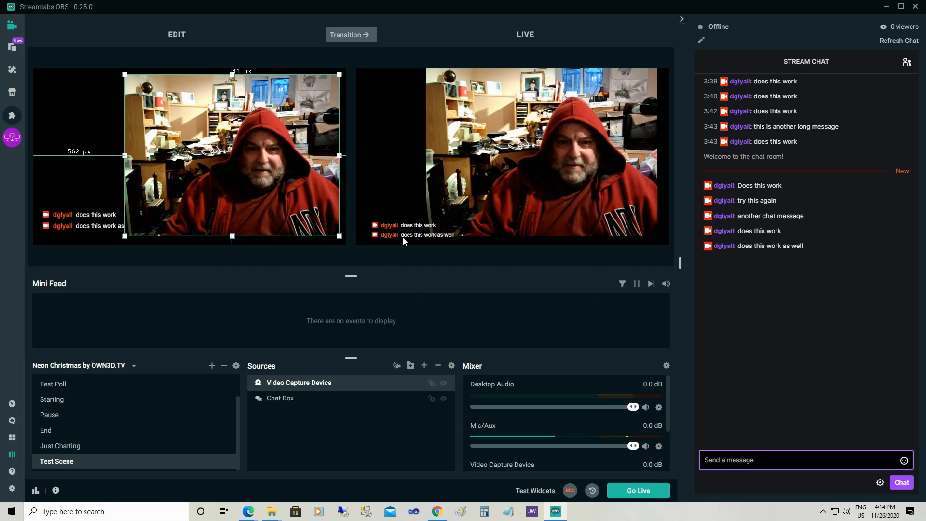
left_click(363, 34)
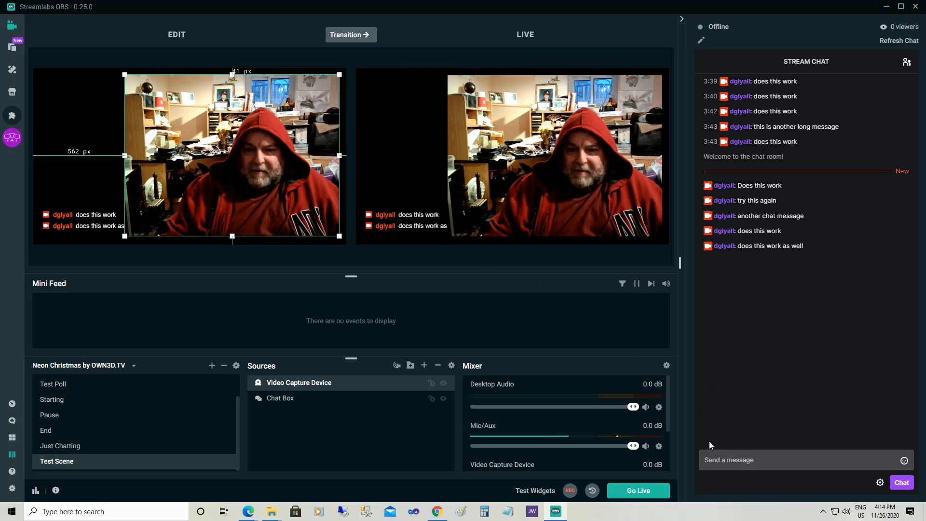
Send the chat message "what happens if we have a long chat message"
left_click(756, 462)
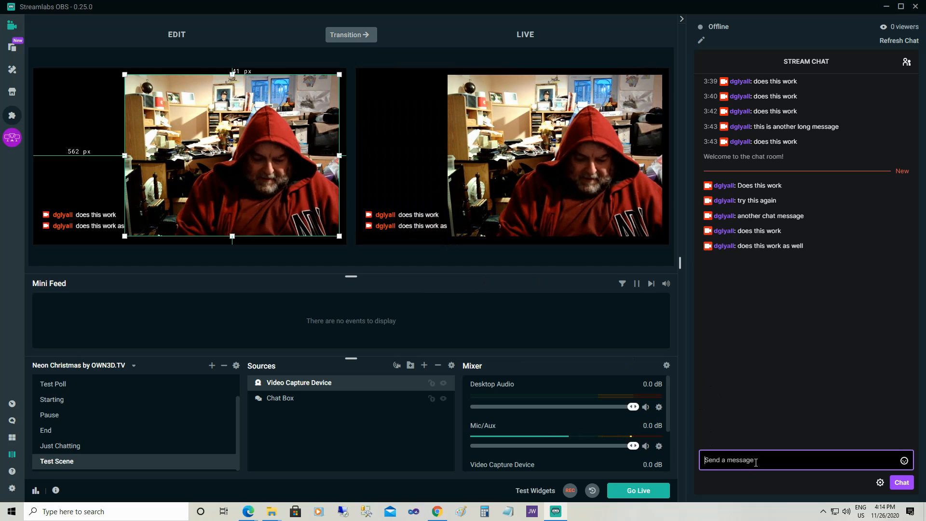
type("what happens if we have a long")
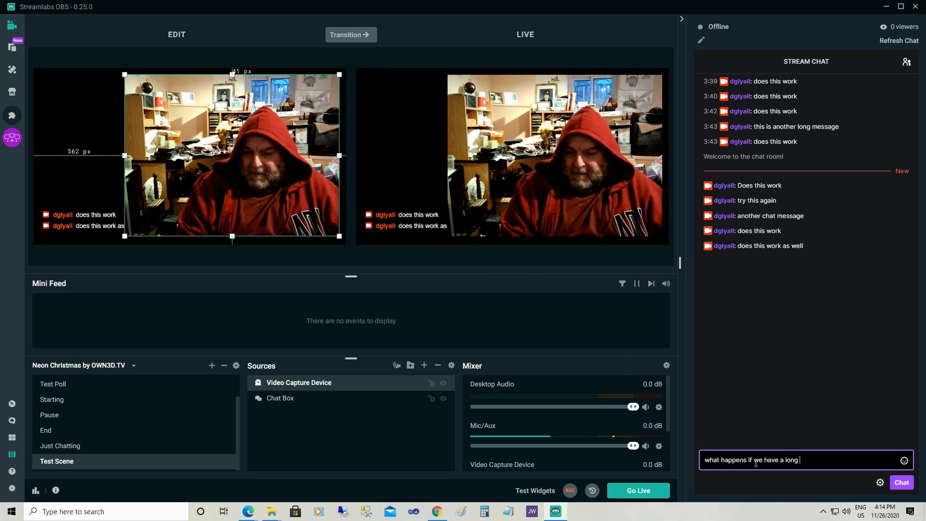
type(" cha")
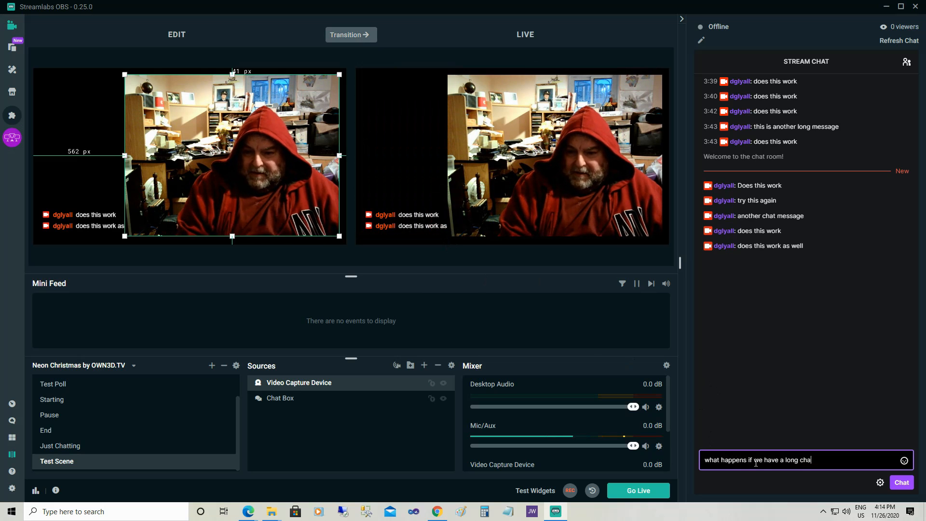
type("t message")
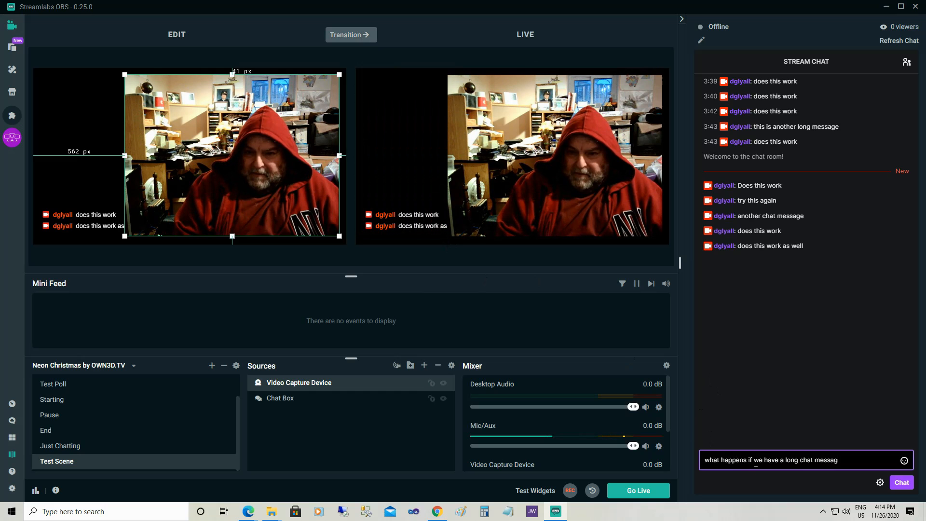
key("Return")
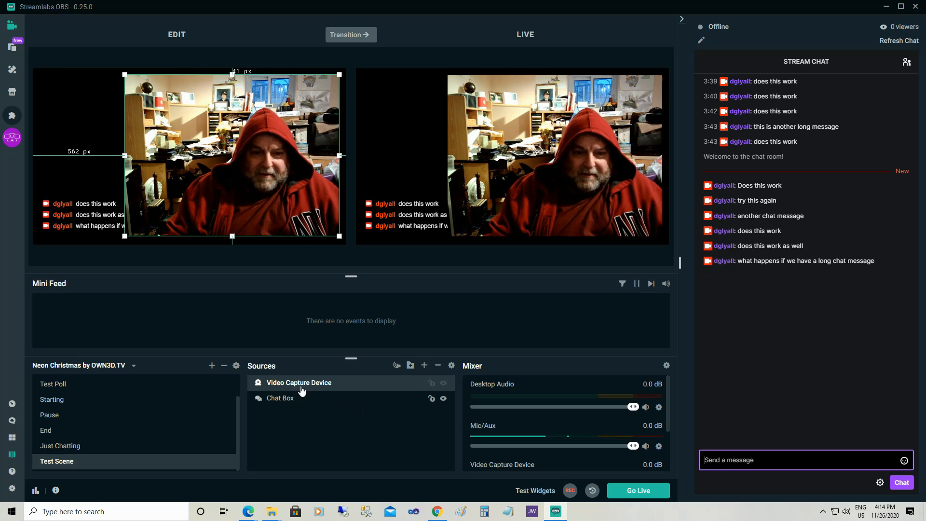
Move Chat Box above Video Capture Device in the source order and transition the scene to live
left_click_drag(295, 402, 294, 383)
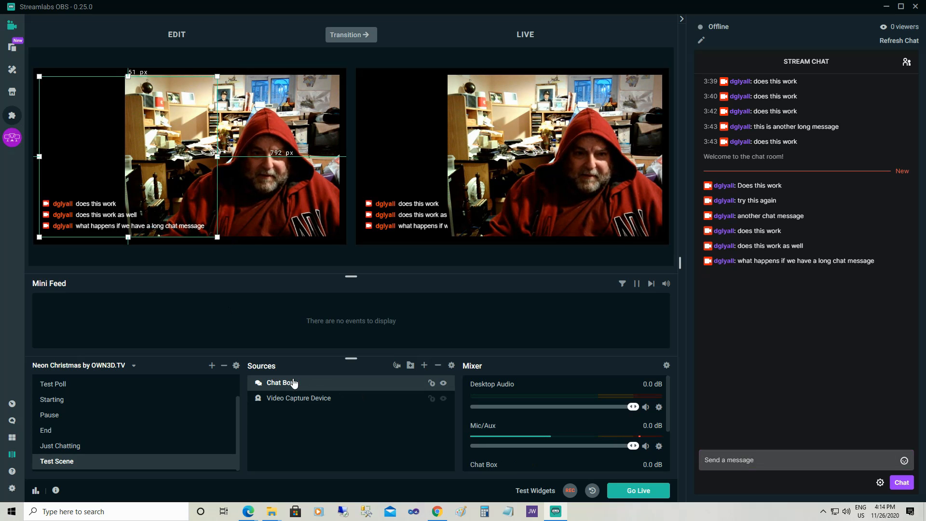
left_click(356, 42)
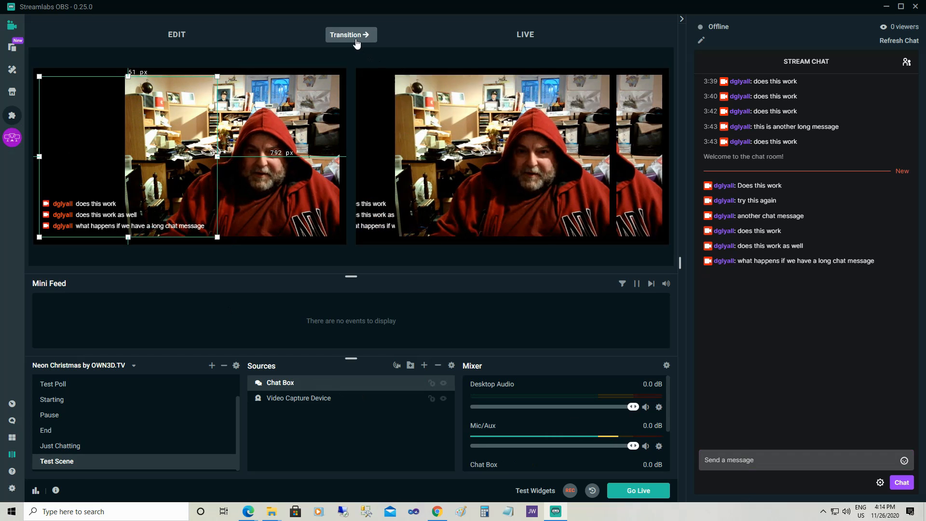
Send the chat message "long message will show up over the video" and transition the scene to live
left_click(733, 460)
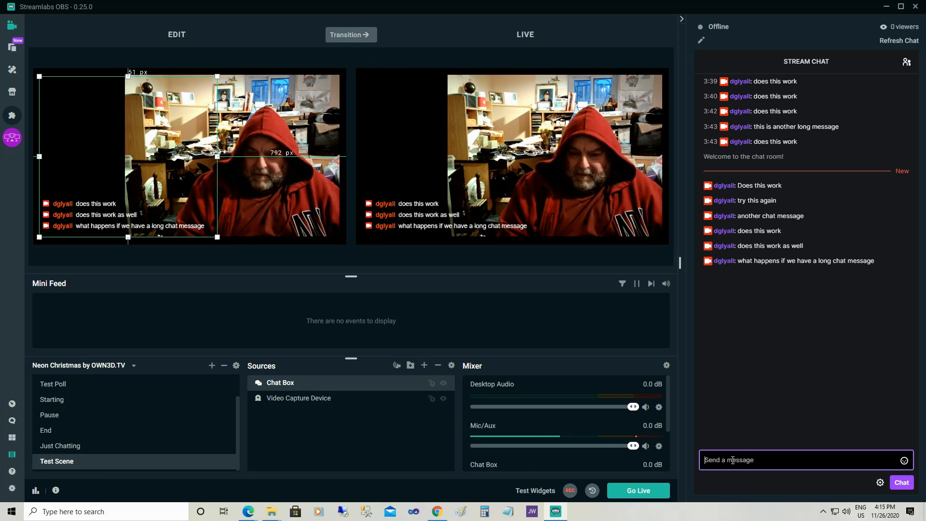
type("lnog")
key("BackSpace")
key("BackSpace")
key("BackSpace")
key("BackSpace")
type("long message will show up a")
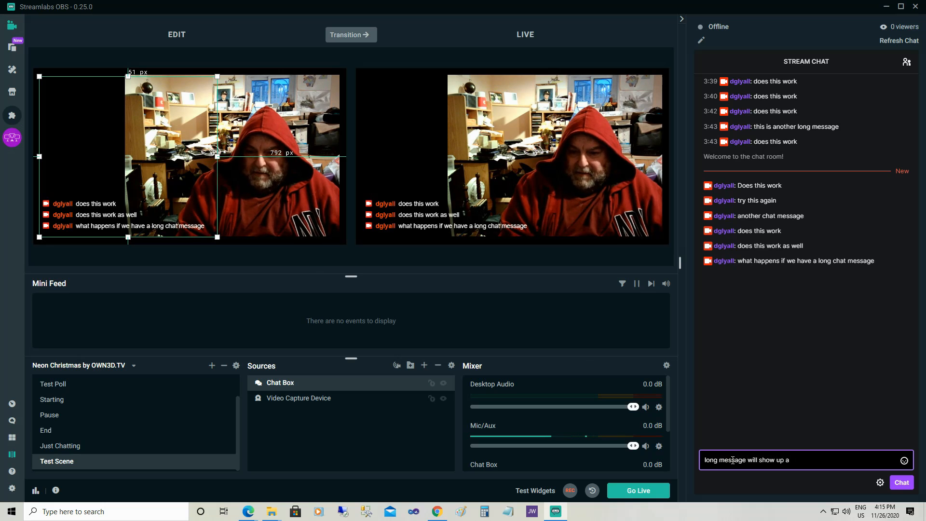
type(" t the op")
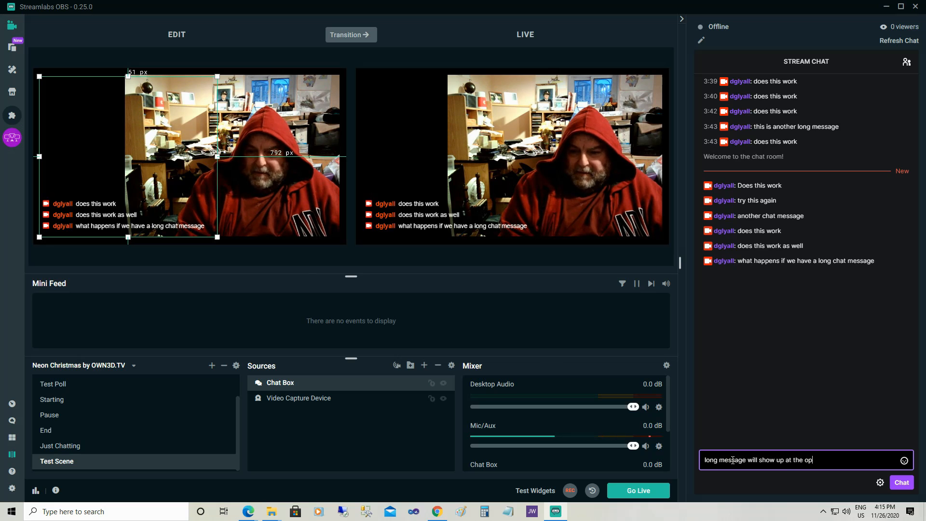
key("BackSpace")
key("BackSpace")
key("BackSpace")
key("BackSpace")
key("BackSpace")
key("BackSpace")
key("BackSpace")
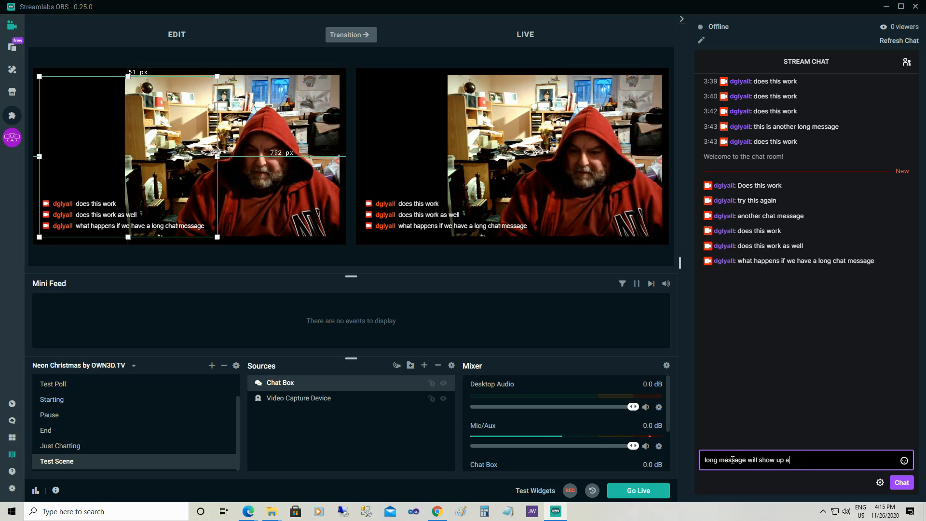
type("over the")
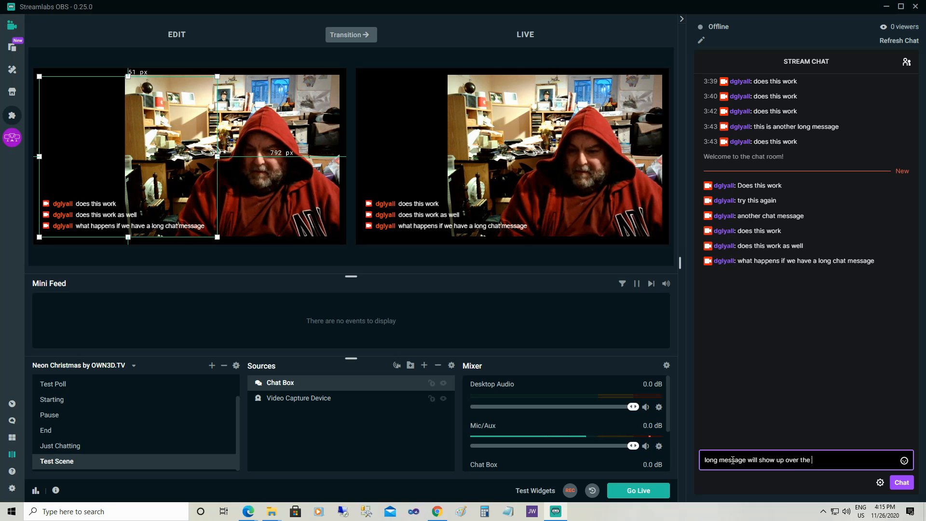
type(" video")
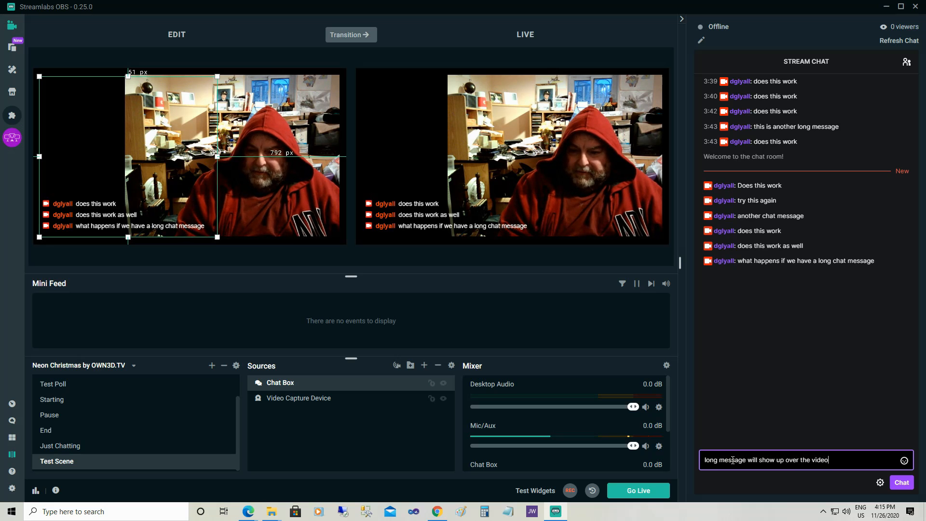
key("Return")
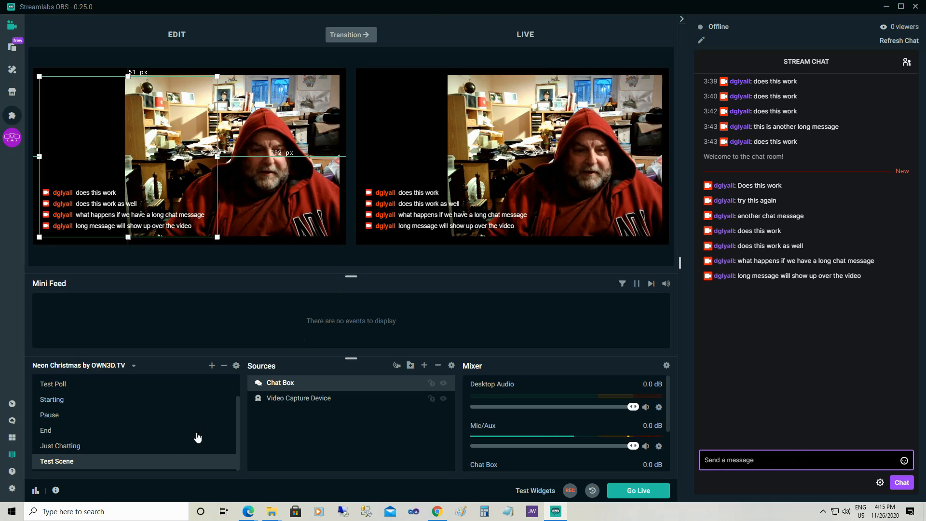
left_click(346, 35)
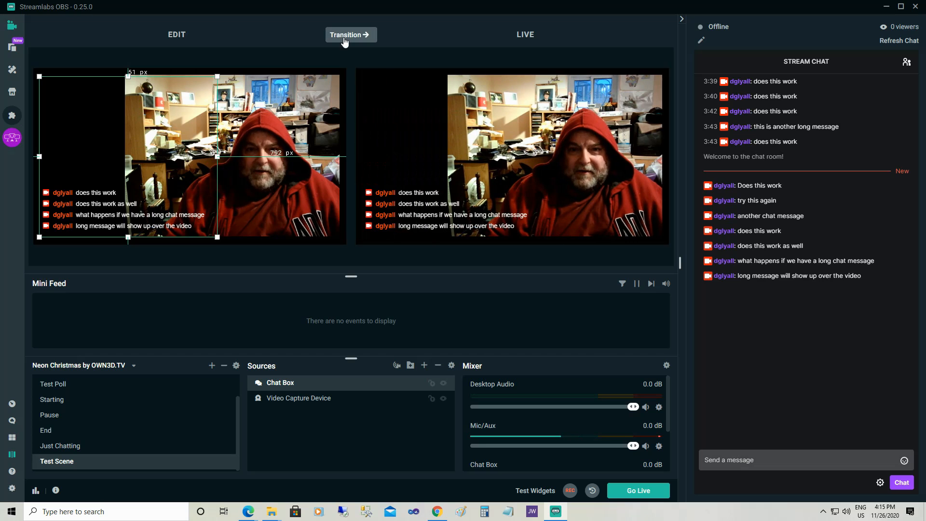
Add a new scene transition, keeping the name New Transition, type Cut and duration 300
left_click(236, 366)
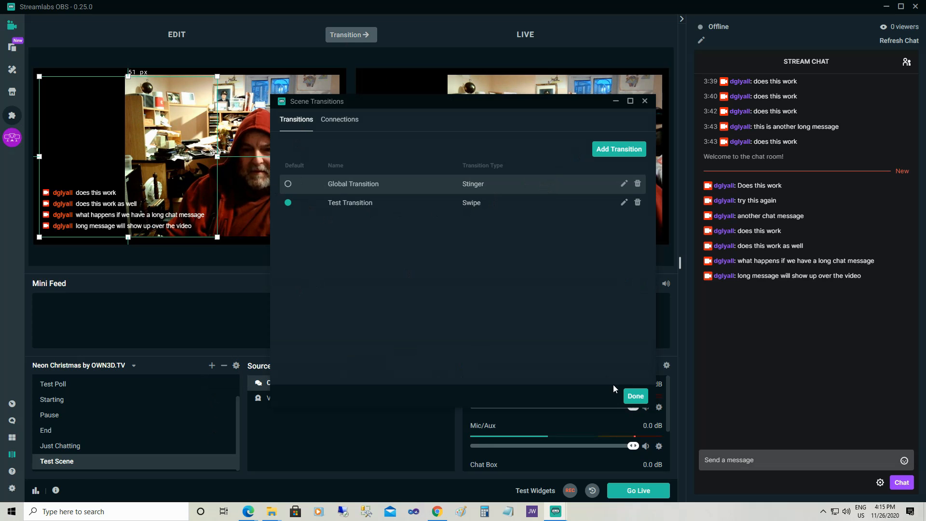
left_click(621, 153)
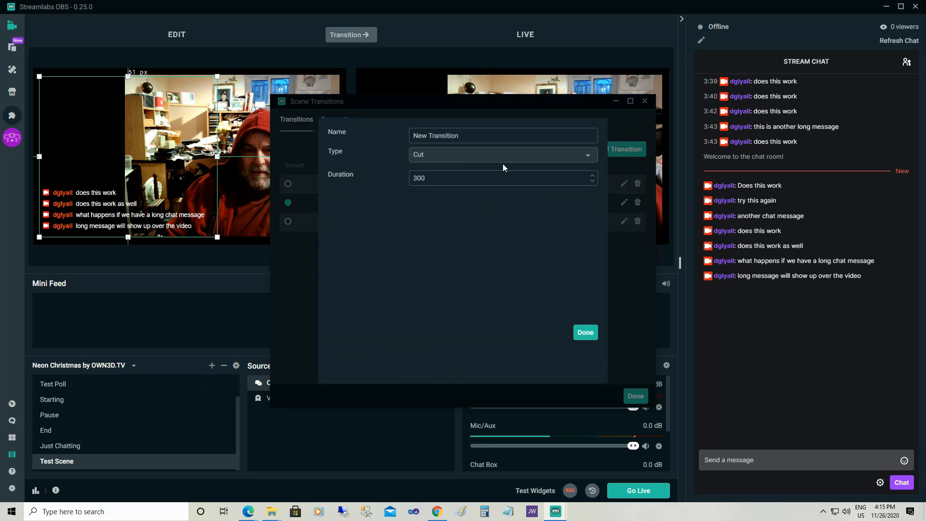
left_click(595, 338)
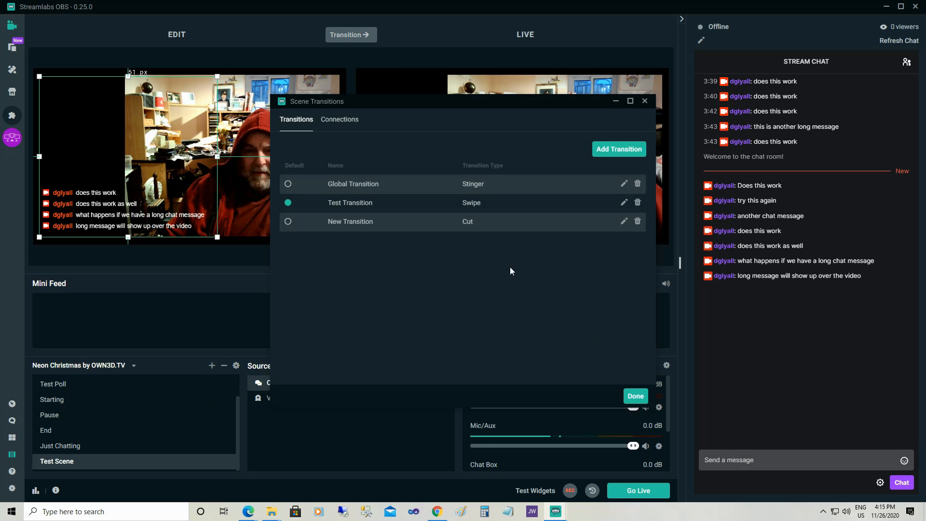